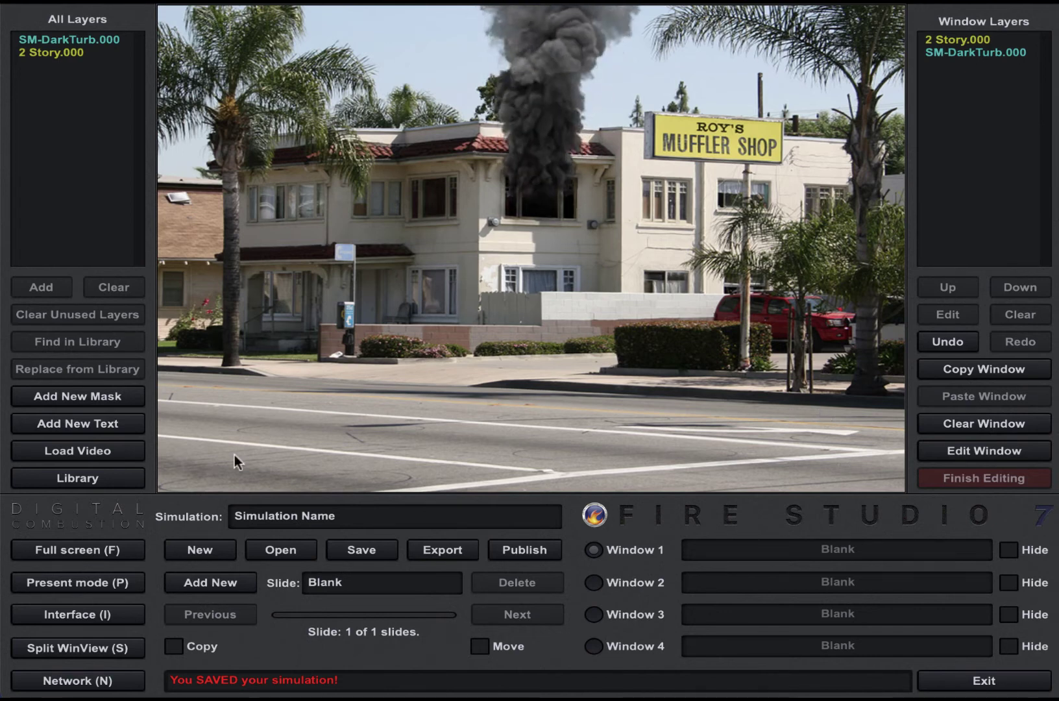
# Save the smoke plume simulation under the name Sim1
pyautogui.click(367, 552)
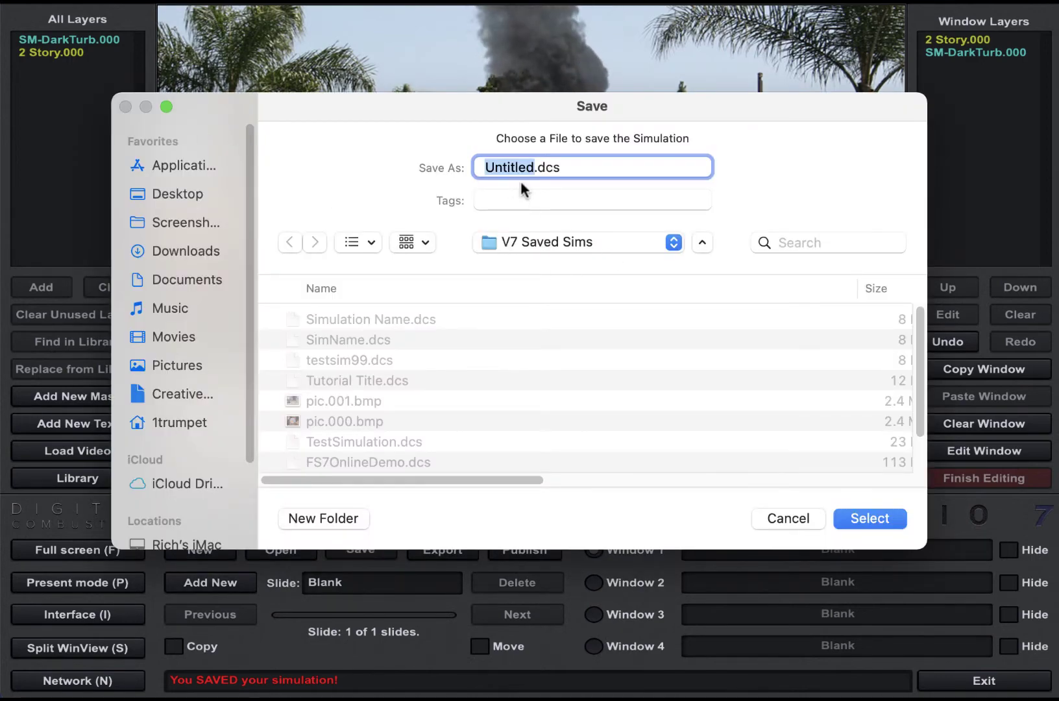
pyautogui.write('Sim')
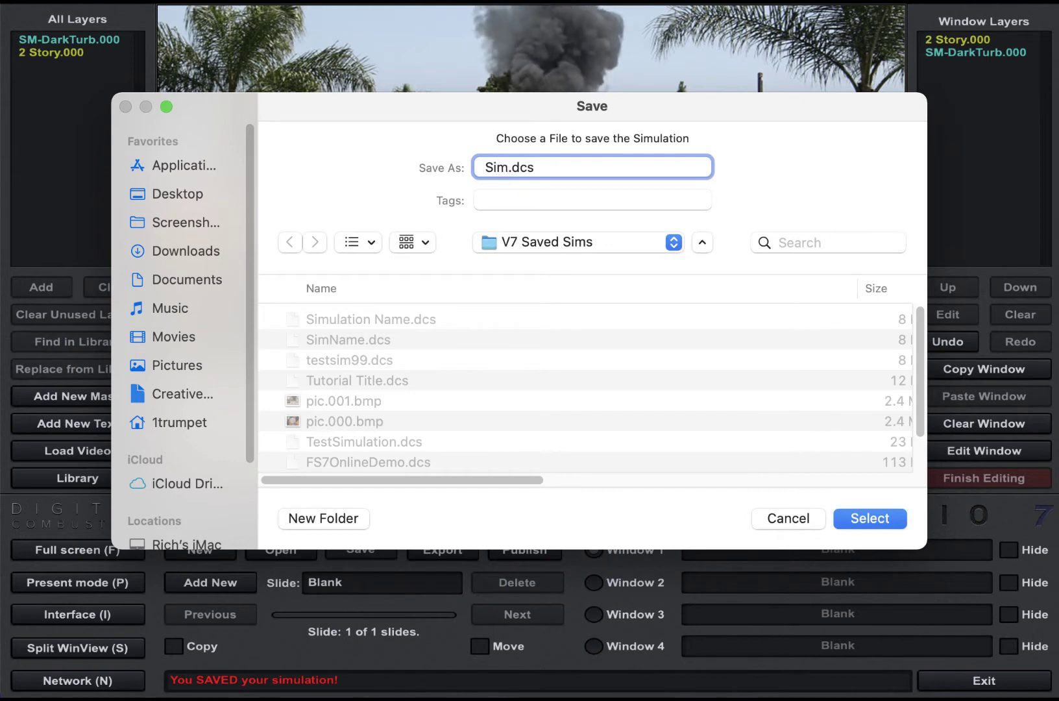
pyautogui.write('1')
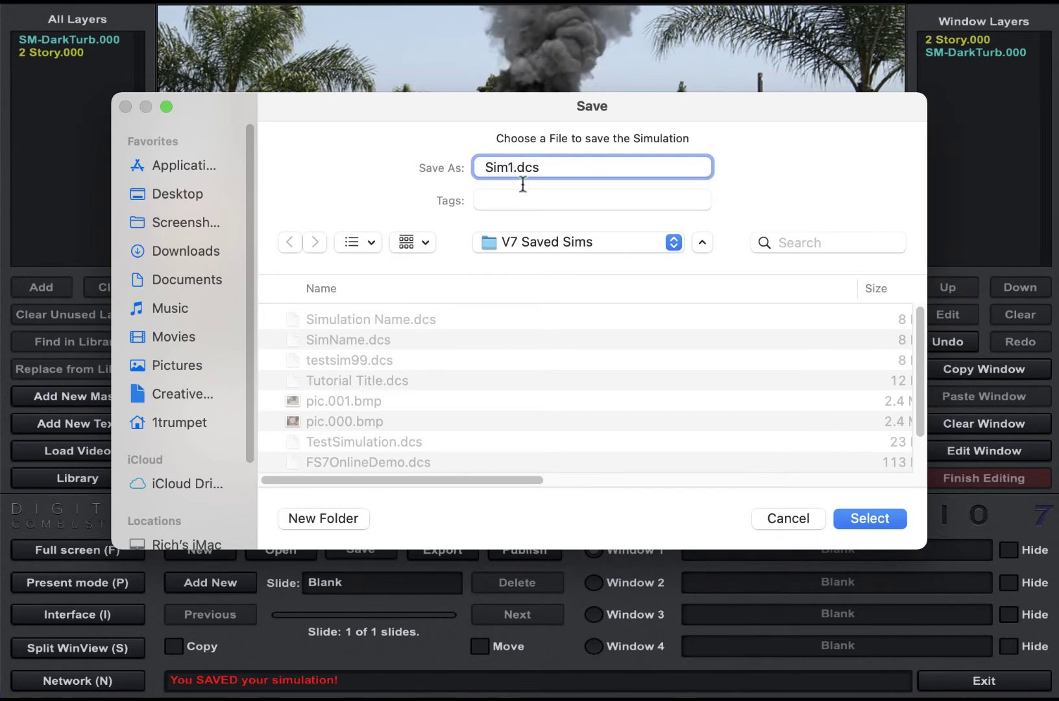
pyautogui.click(867, 518)
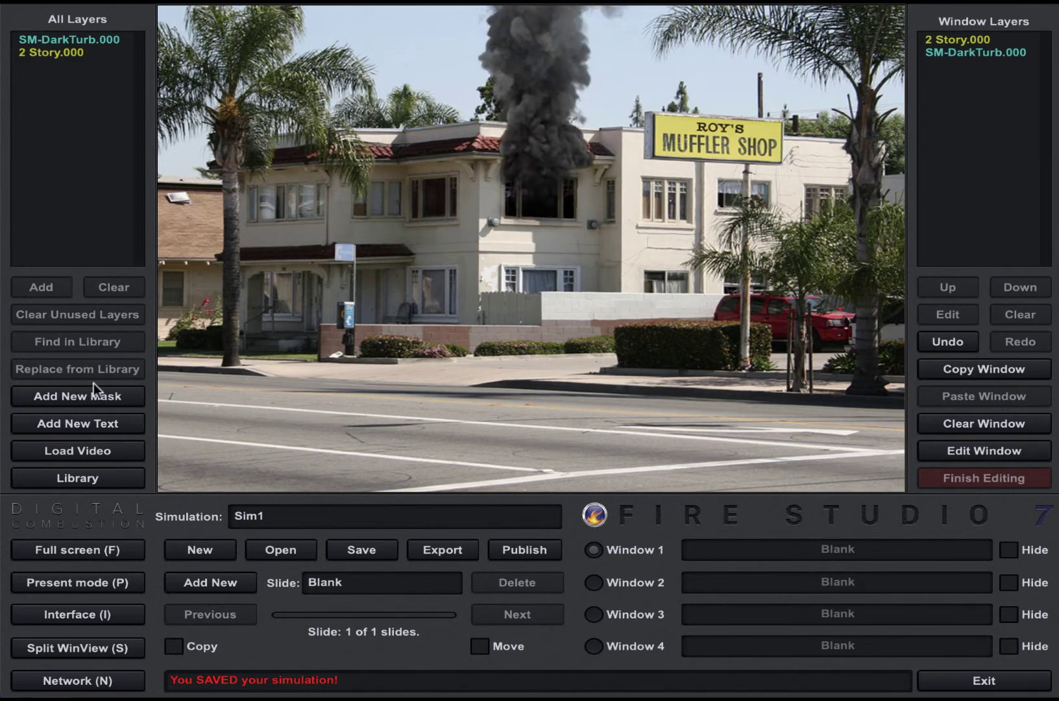
pyautogui.click(334, 549)
pyautogui.click(345, 321)
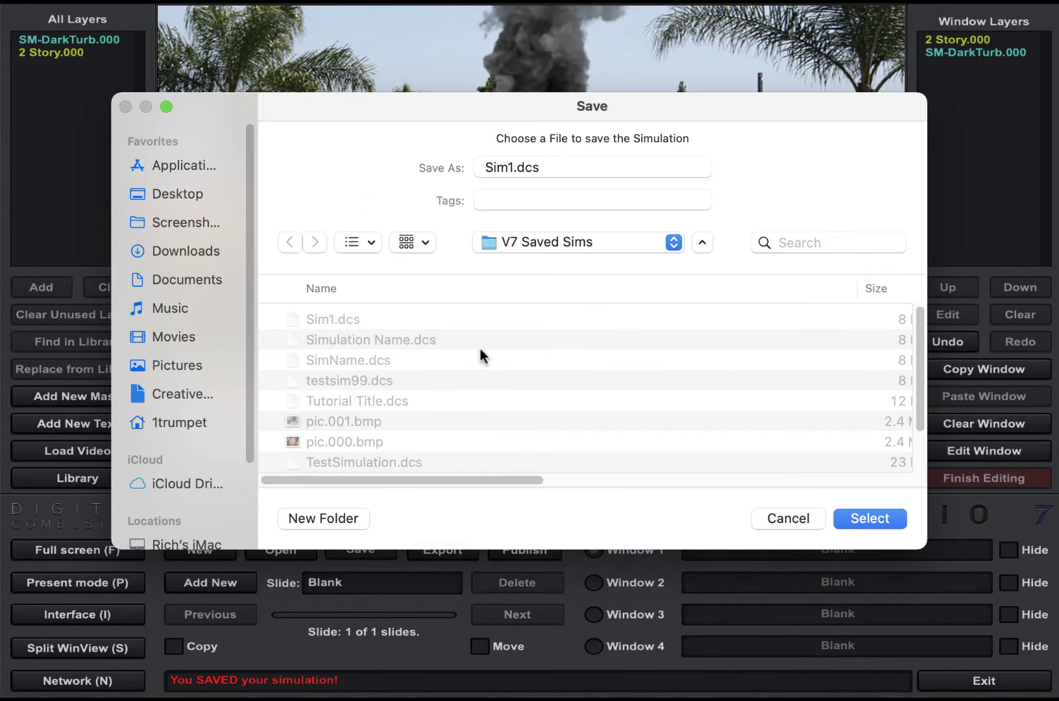
pyautogui.click(778, 518)
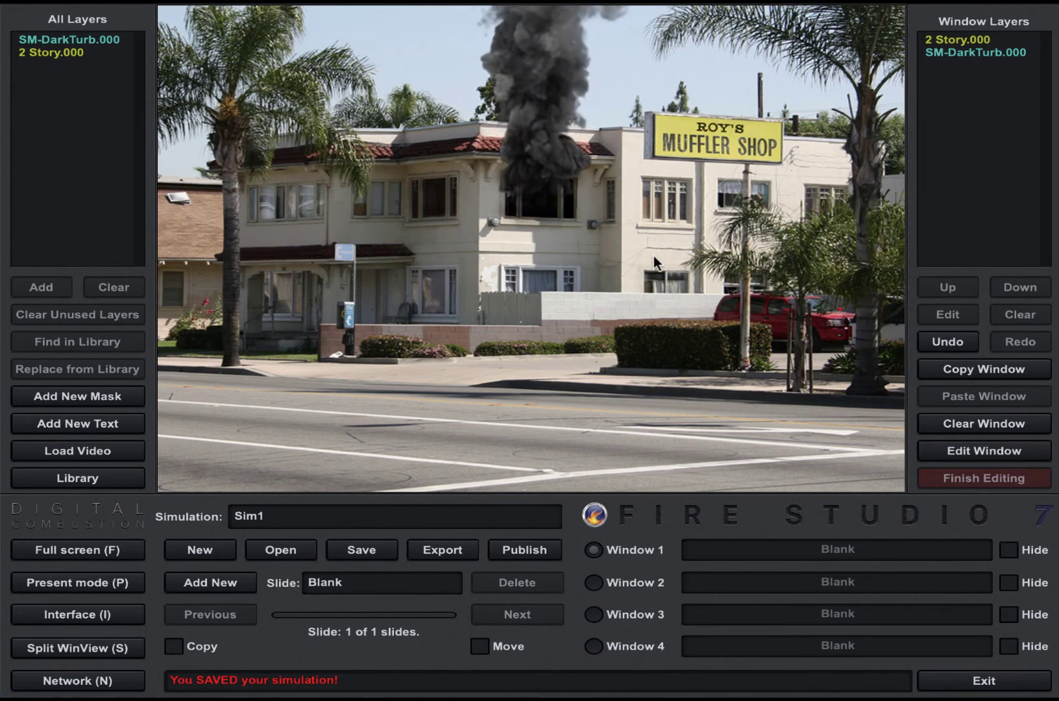
# Set TennHouse.jpg from the Residential9 library as the scene background
pyautogui.click(107, 480)
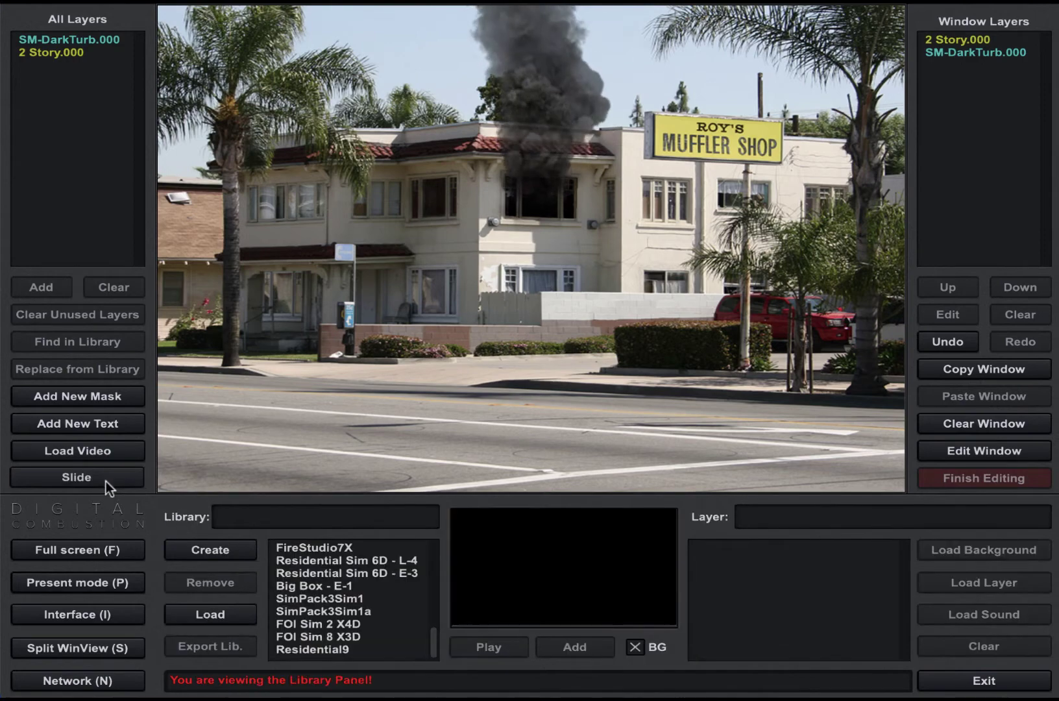
pyautogui.click(343, 647)
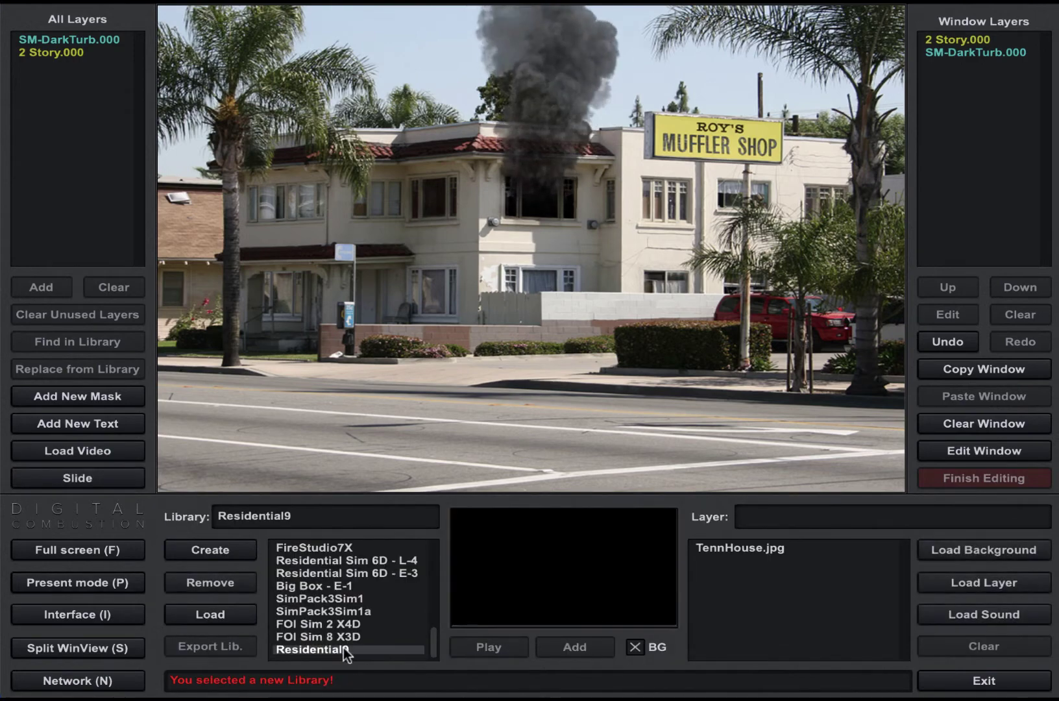
pyautogui.click(726, 547)
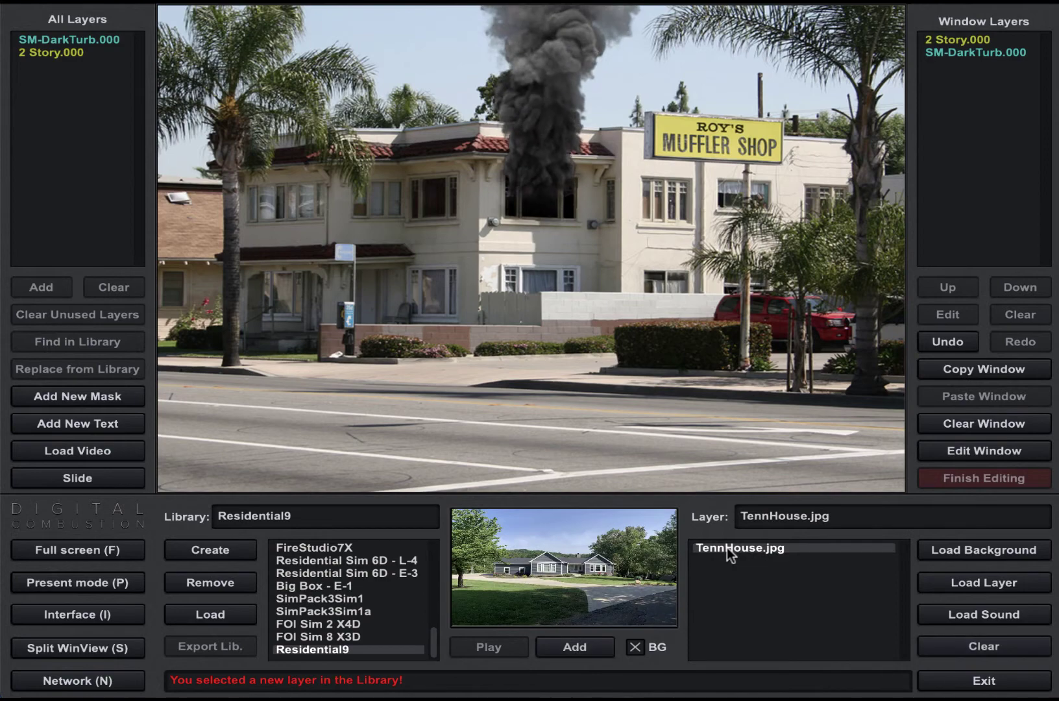
pyautogui.click(568, 645)
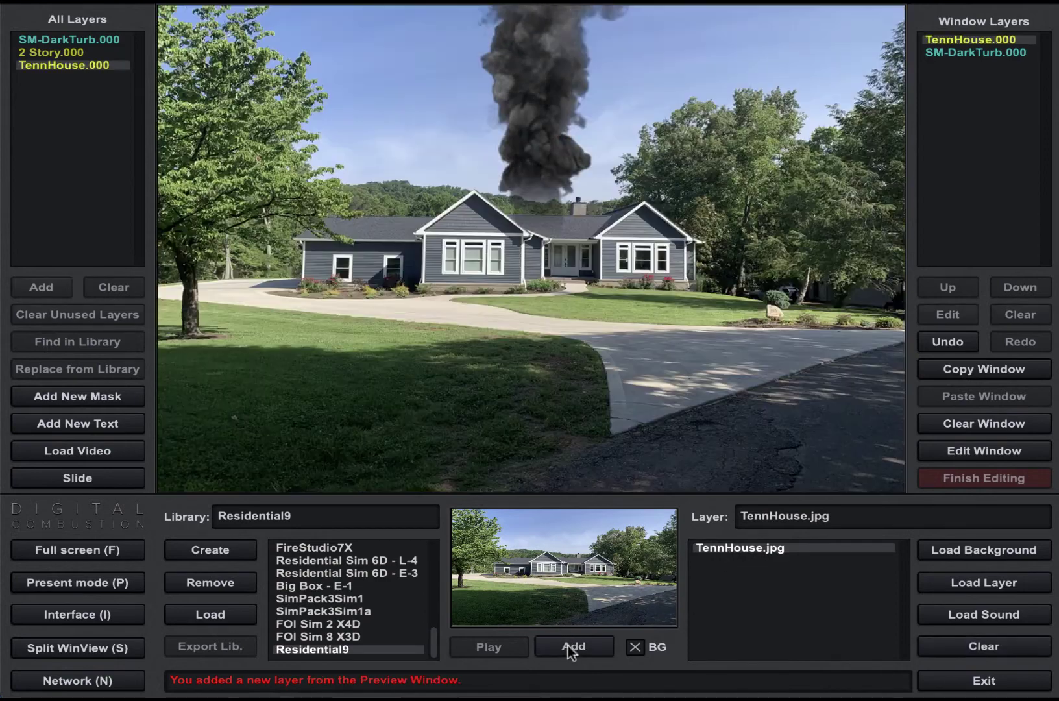
# Move the smoke plume right and down so it sits over the house roof
pyautogui.moveTo(556, 106); pyautogui.dragTo(585, 148)
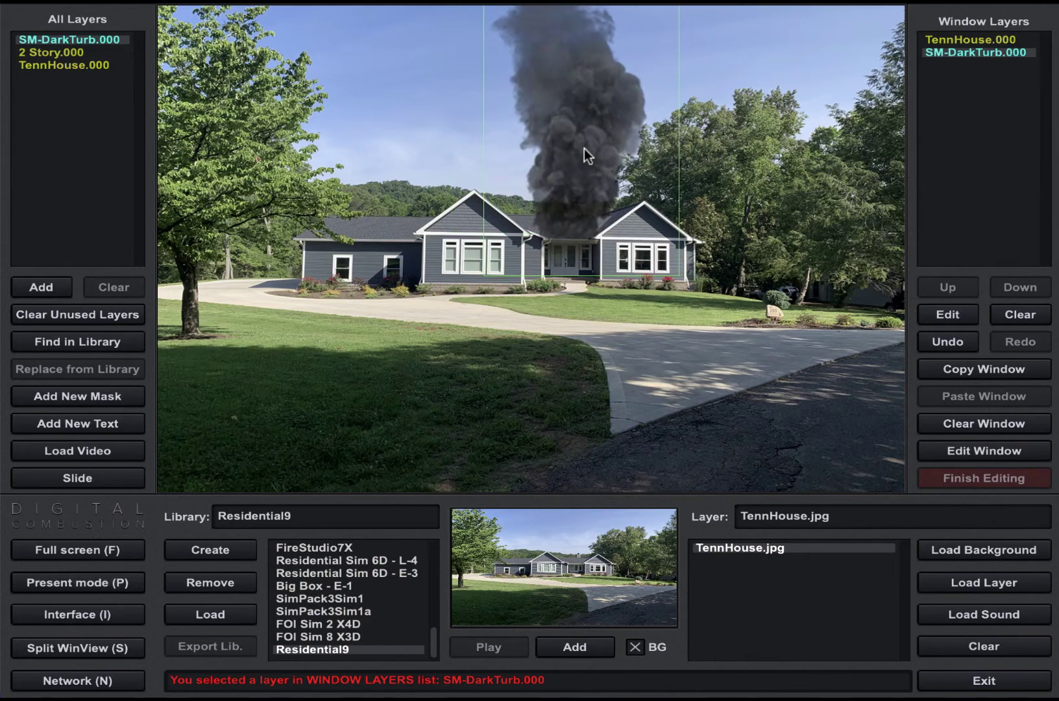
pyautogui.click(741, 332)
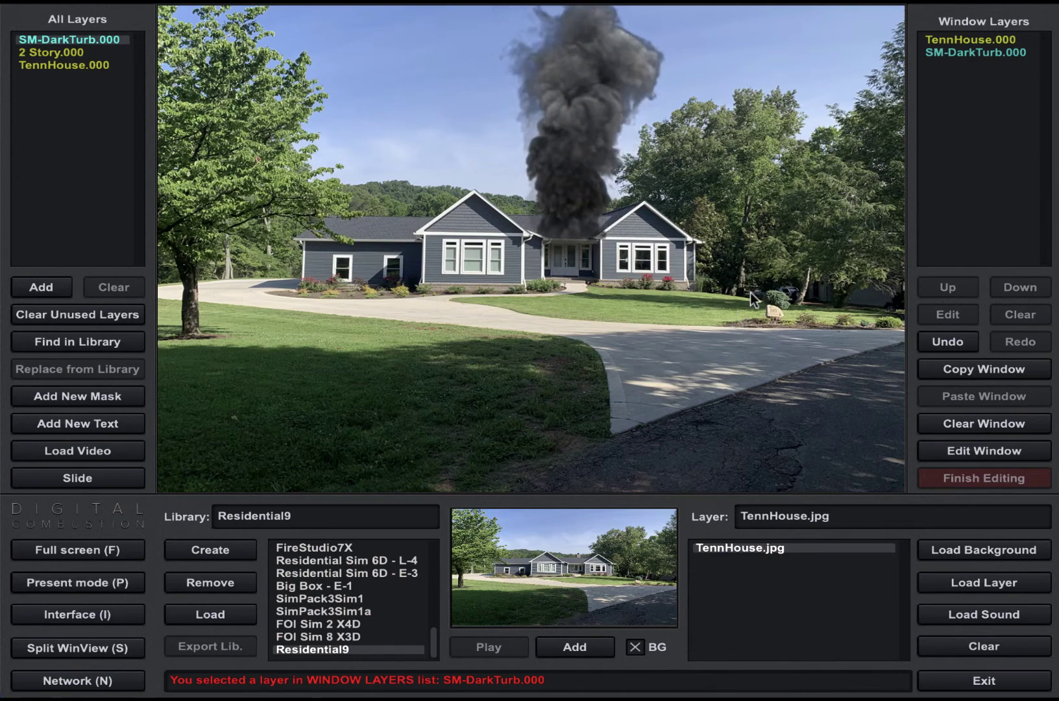
pyautogui.click(86, 476)
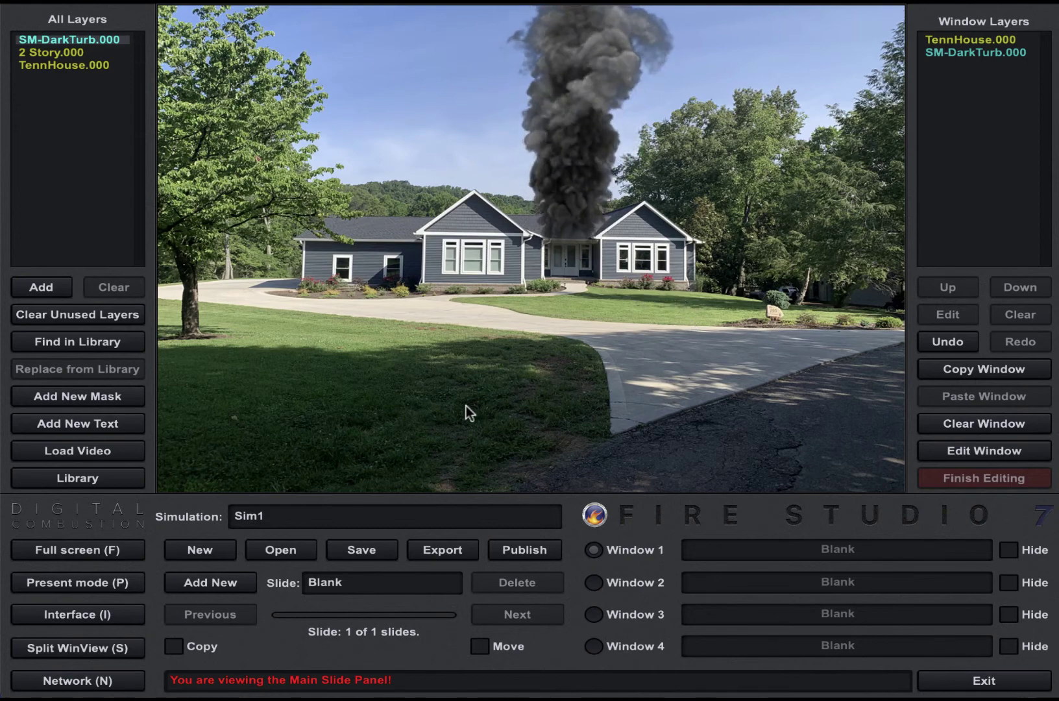
# Export the house-and-smoke simulation under the name Sim1X
pyautogui.click(438, 551)
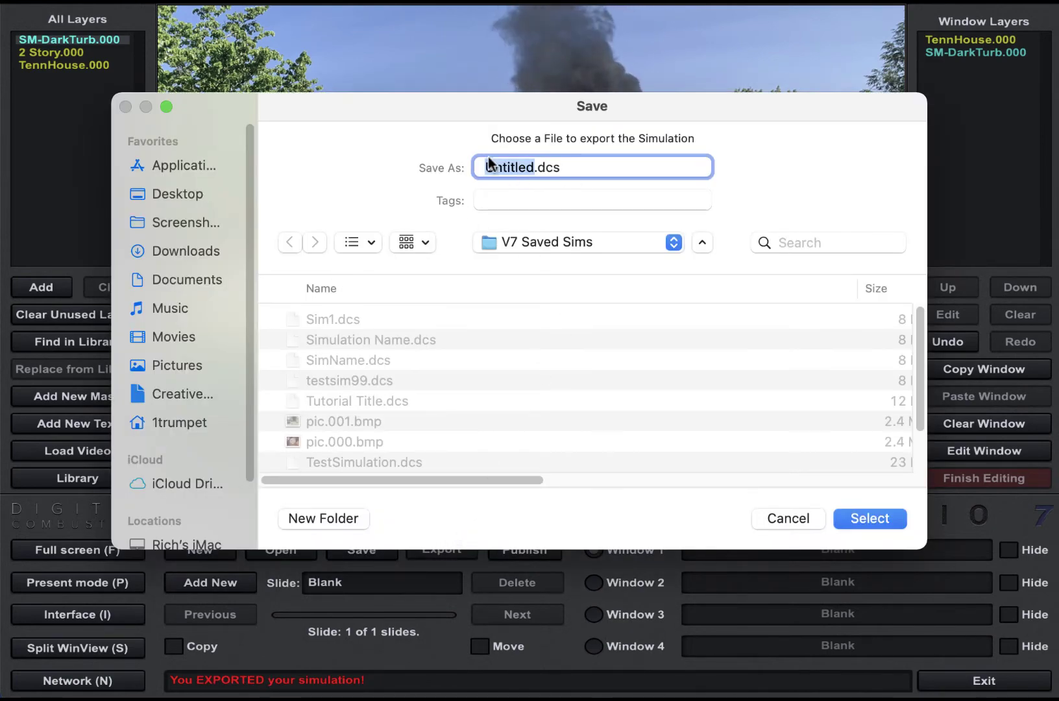
pyautogui.write('Sim')
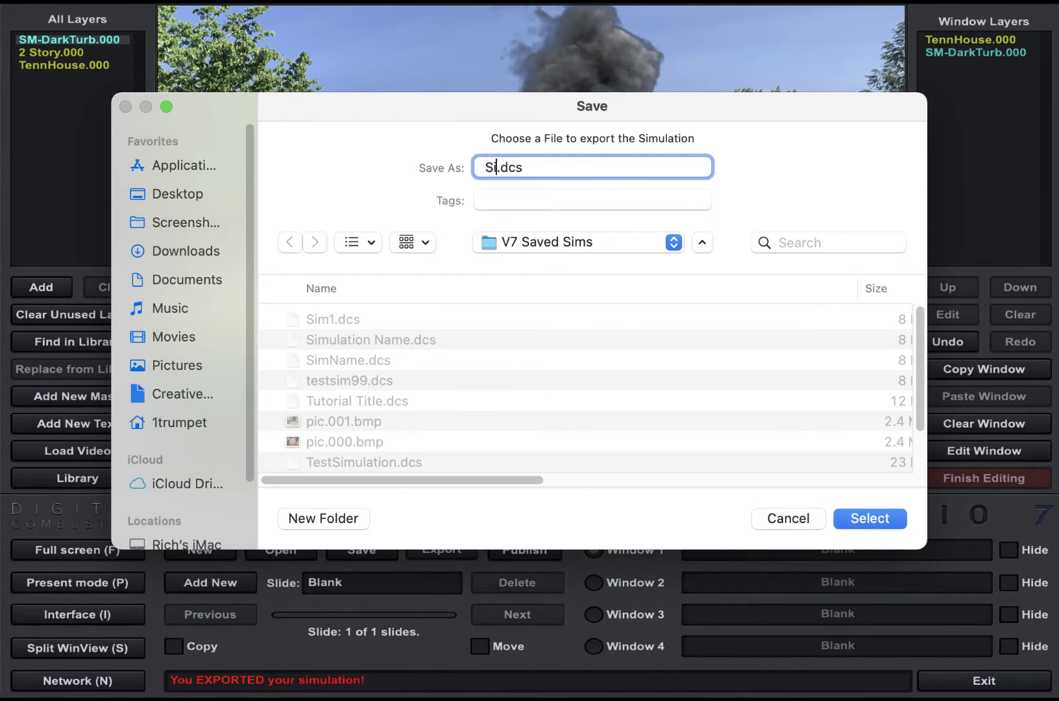
pyautogui.write('1X')
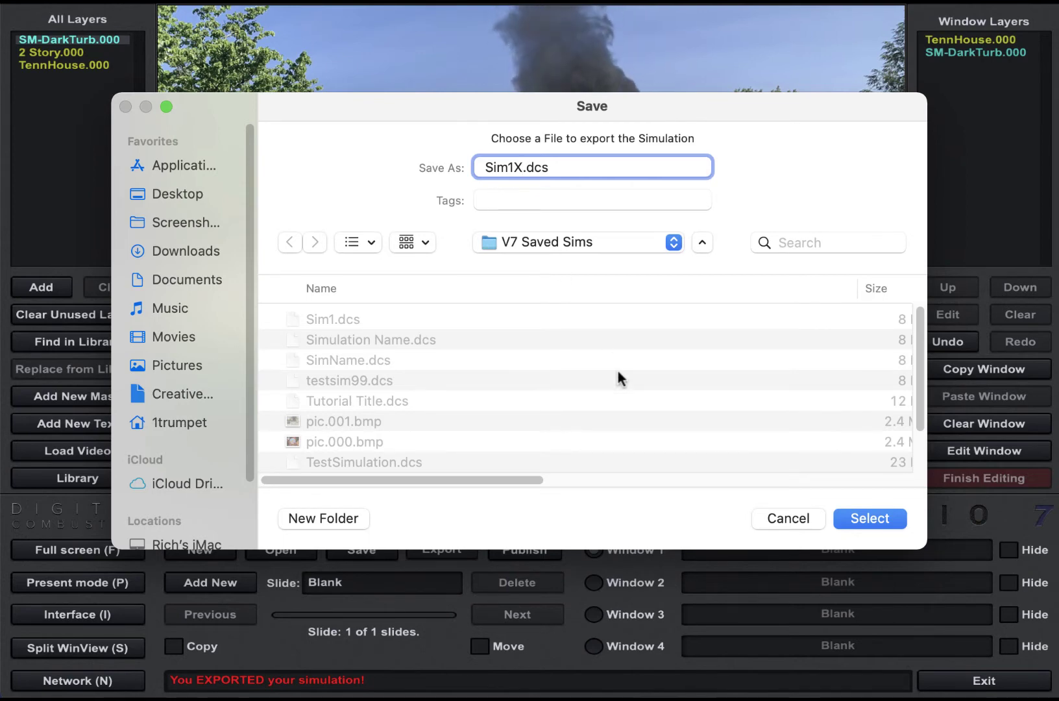
pyautogui.click(861, 520)
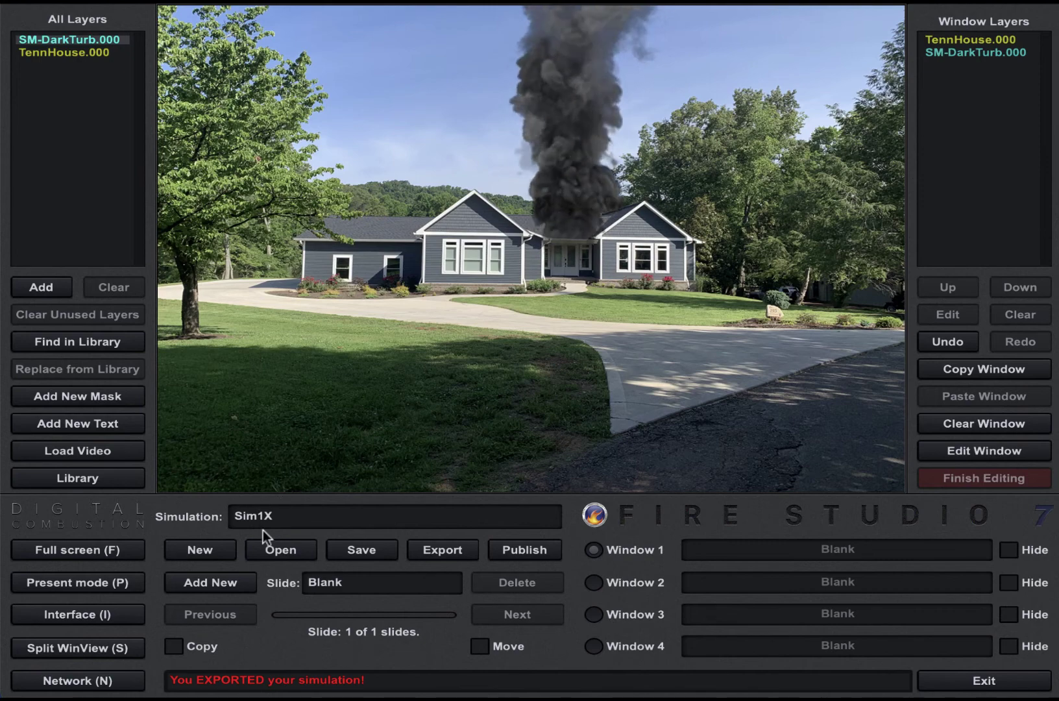
# Start saving as Sim1X.dcs, then cancel without saving
pyautogui.click(369, 549)
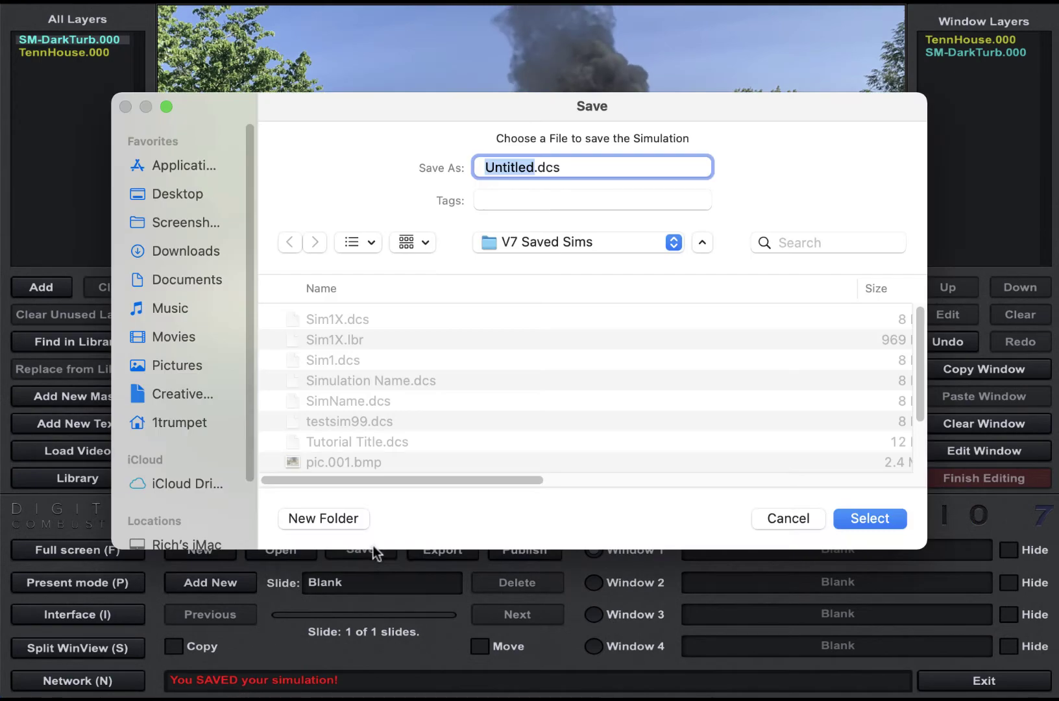
pyautogui.click(350, 320)
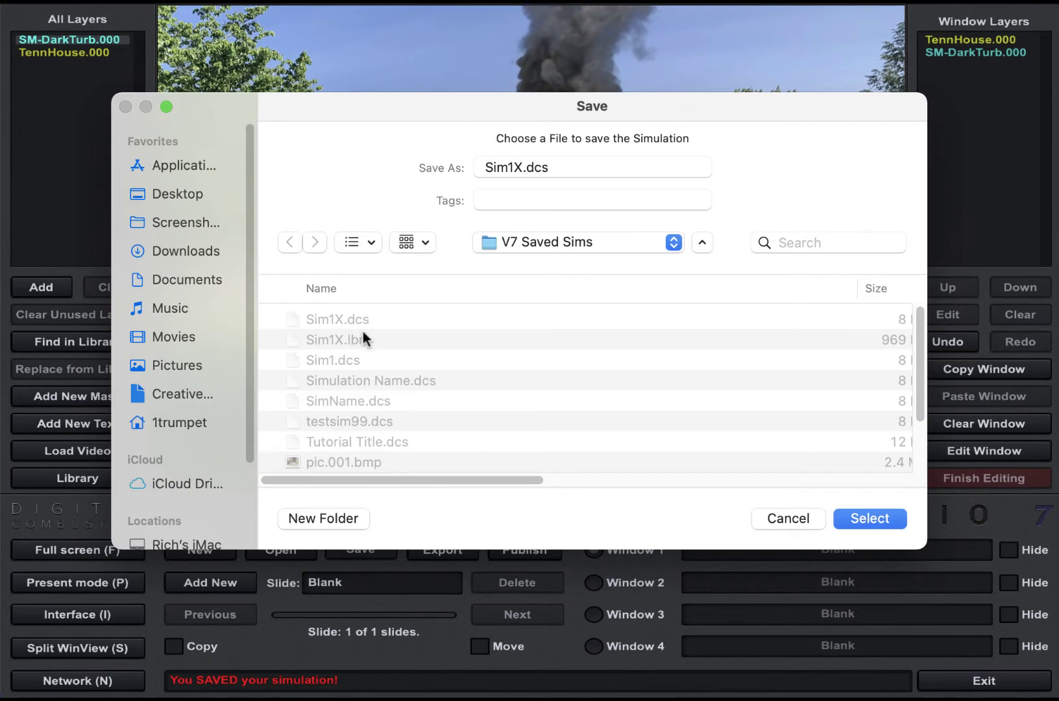
pyautogui.click(775, 513)
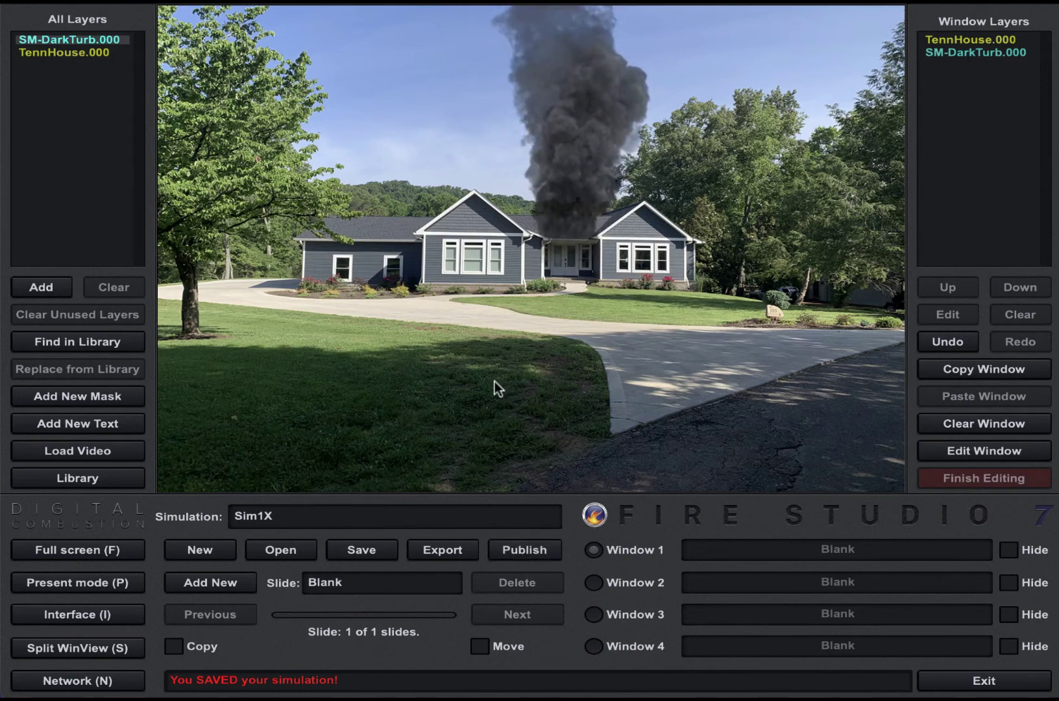
# Publish the simulation as Sim1.dcx with the default .dcx extension
pyautogui.click(525, 549)
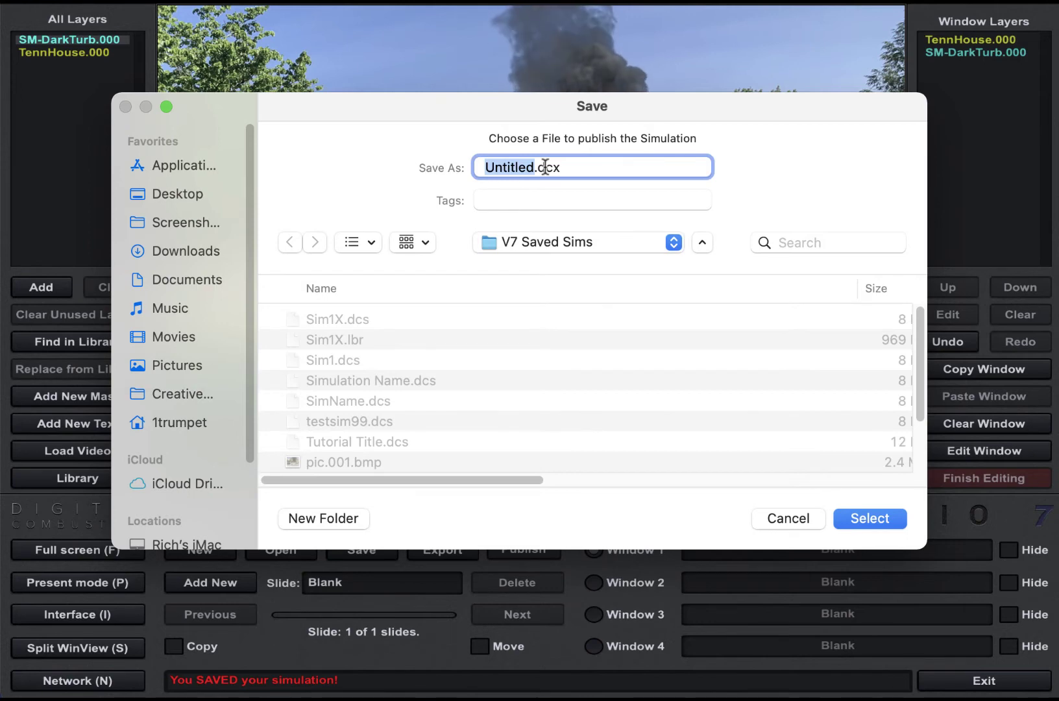
pyautogui.write('Sim1')
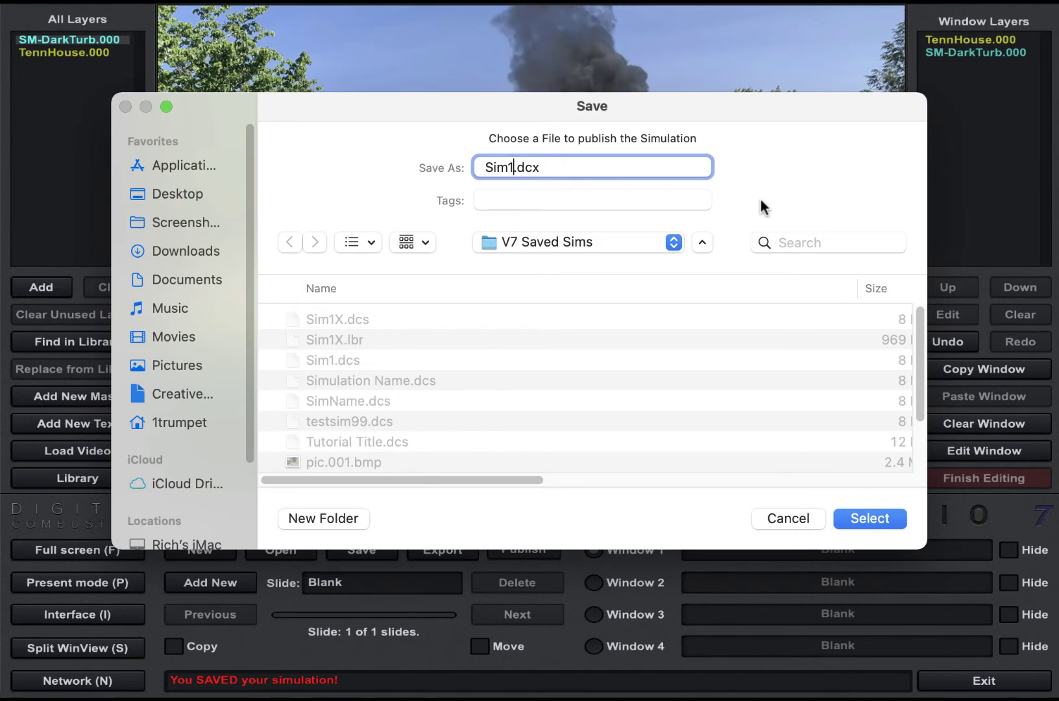
pyautogui.click(869, 518)
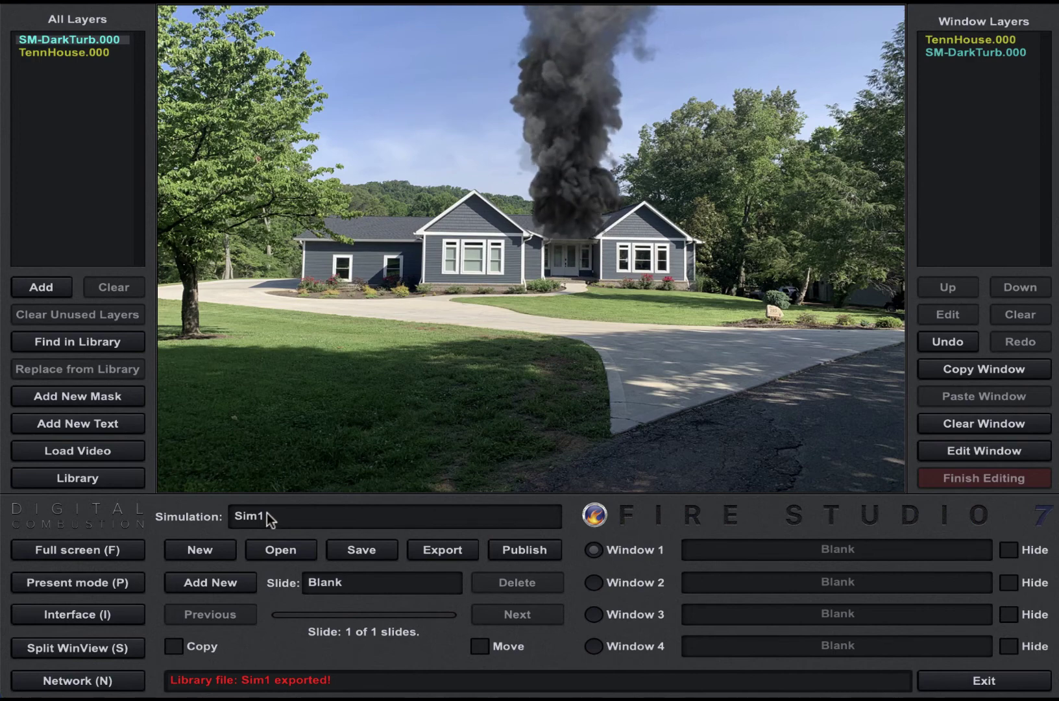
pyautogui.click(380, 550)
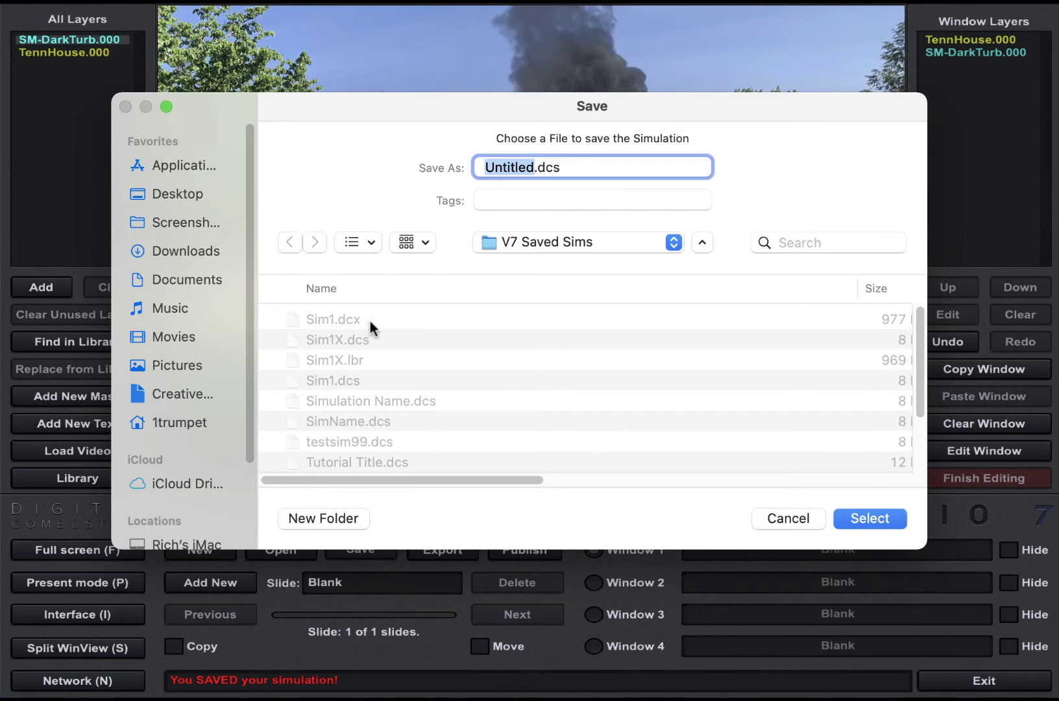
pyautogui.press('Escape')
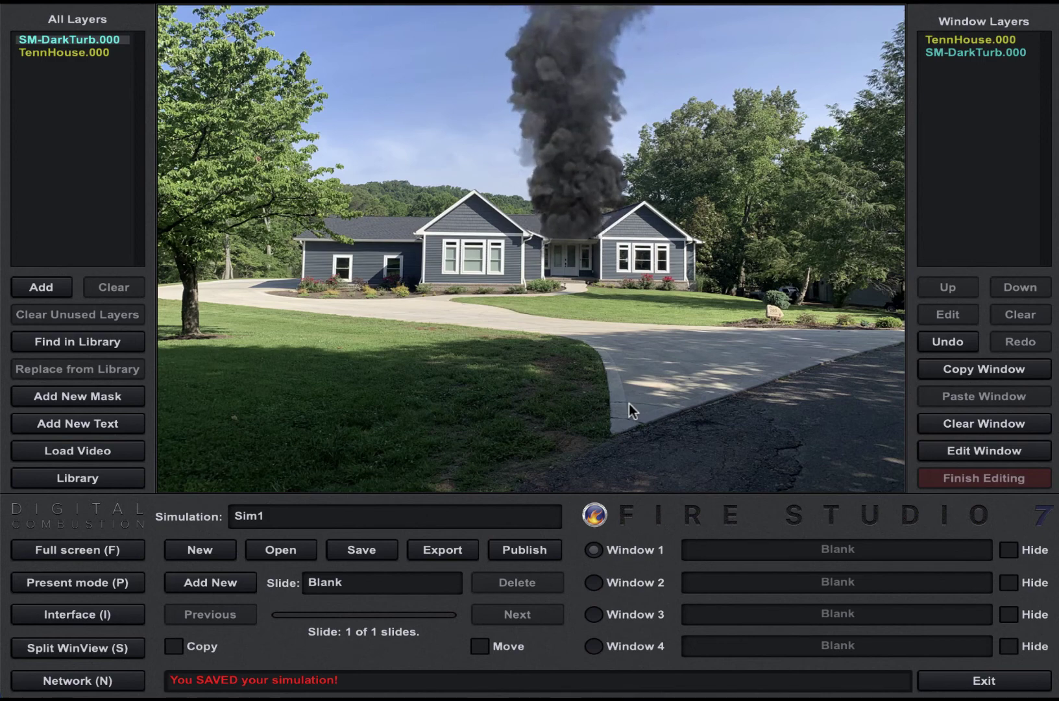
# Start a new simulation, then load the published Sim1.dcx from V7 Saved Sims
pyautogui.click(206, 546)
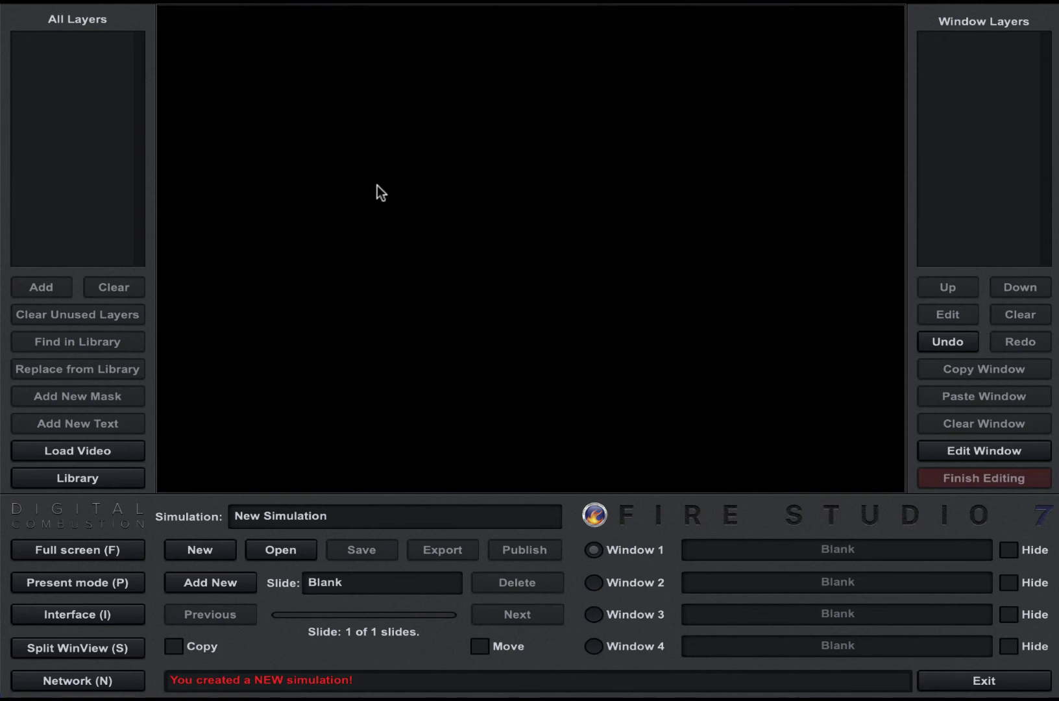
pyautogui.click(276, 548)
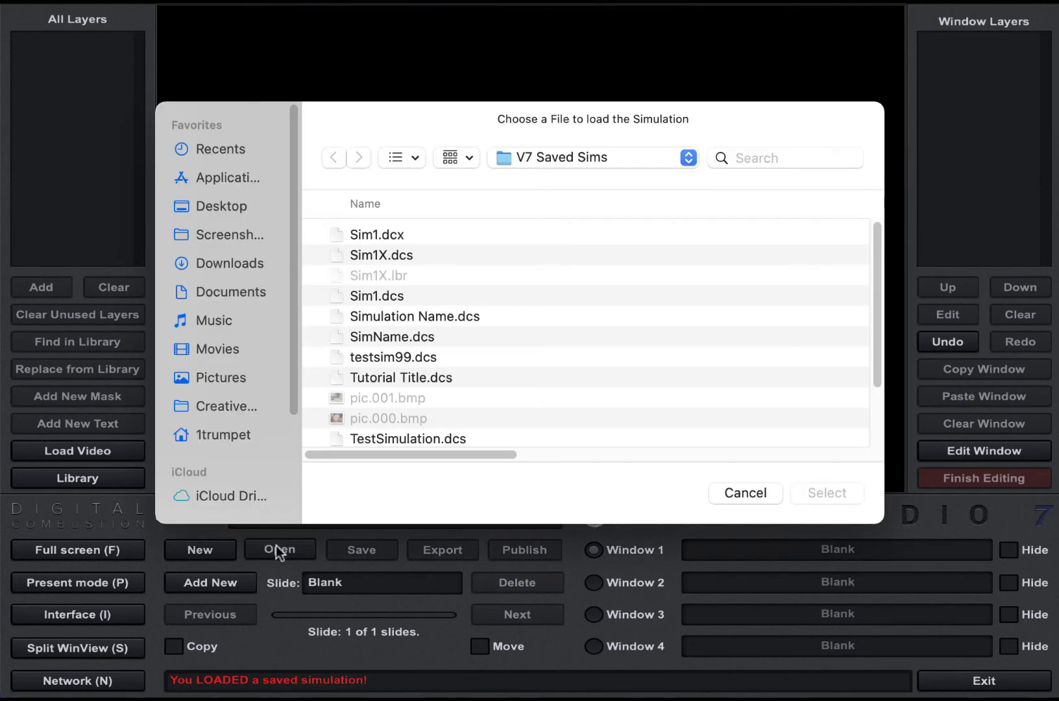
pyautogui.click(365, 235)
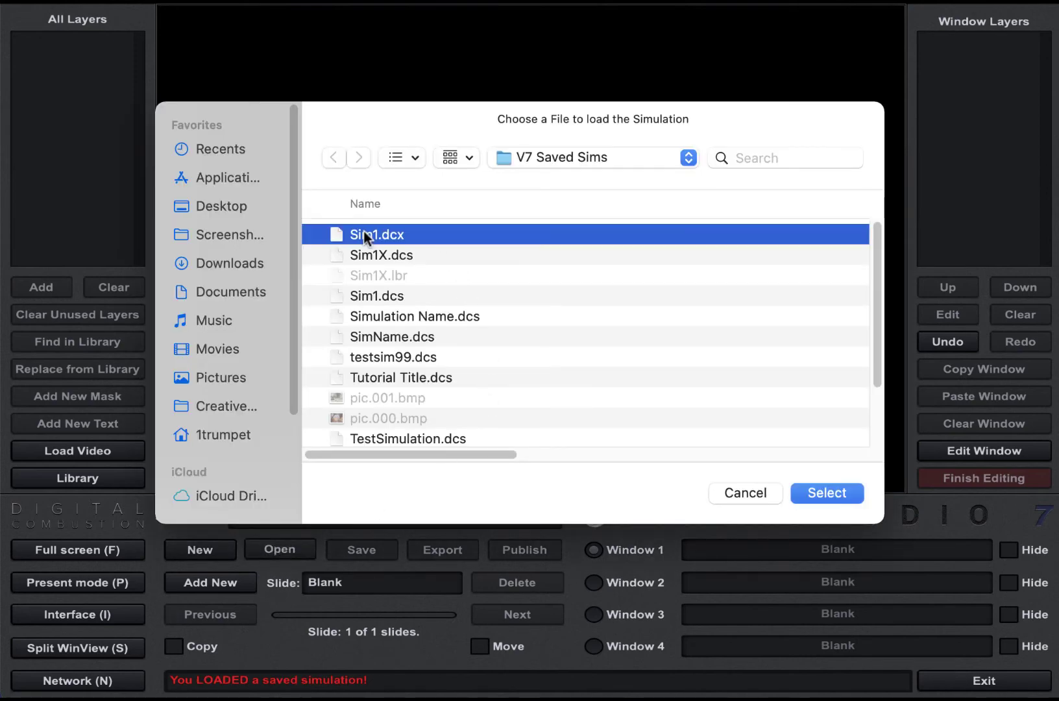
pyautogui.click(815, 495)
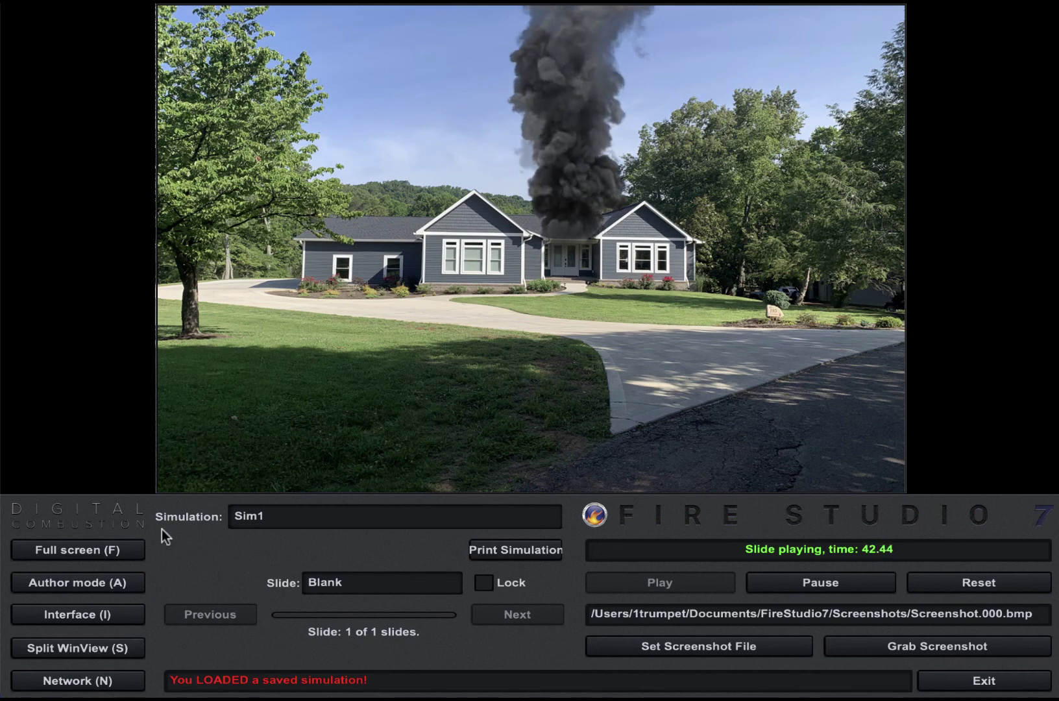
# Close the published Sim1, declining once then confirming, to return to Author Mode
pyautogui.click(116, 584)
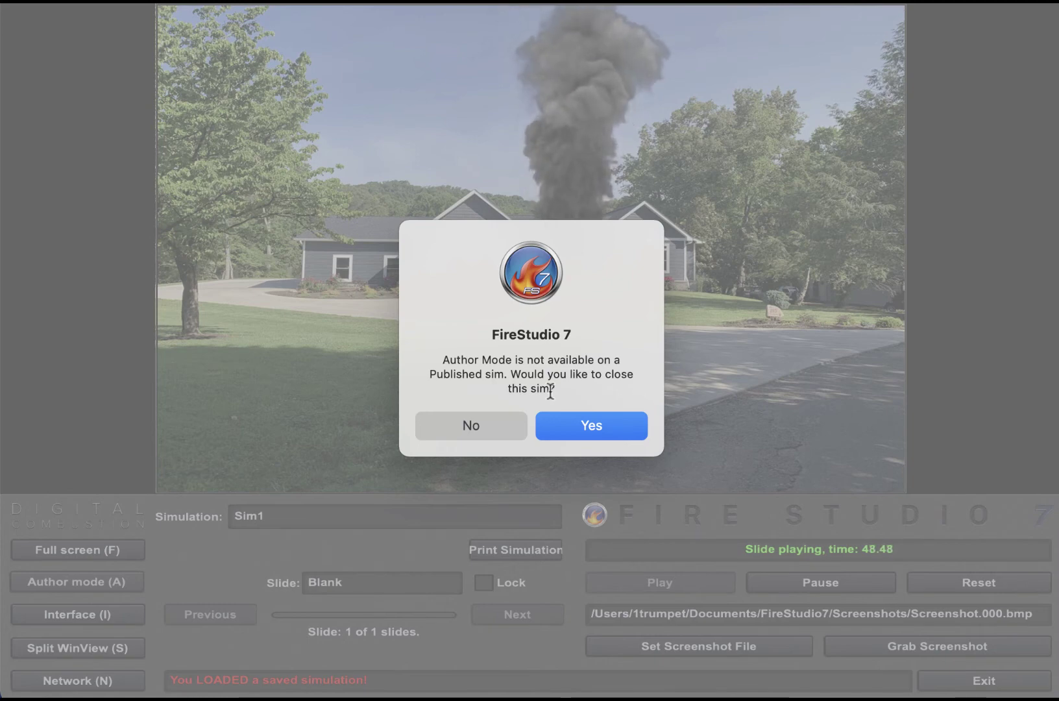
pyautogui.click(470, 425)
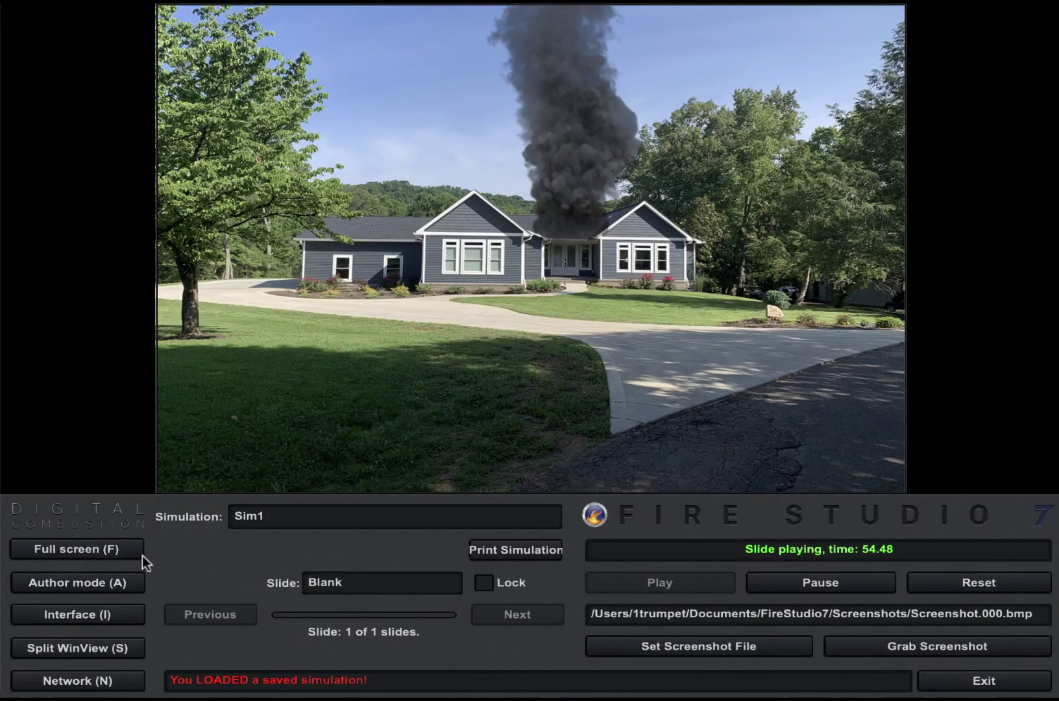
pyautogui.click(122, 581)
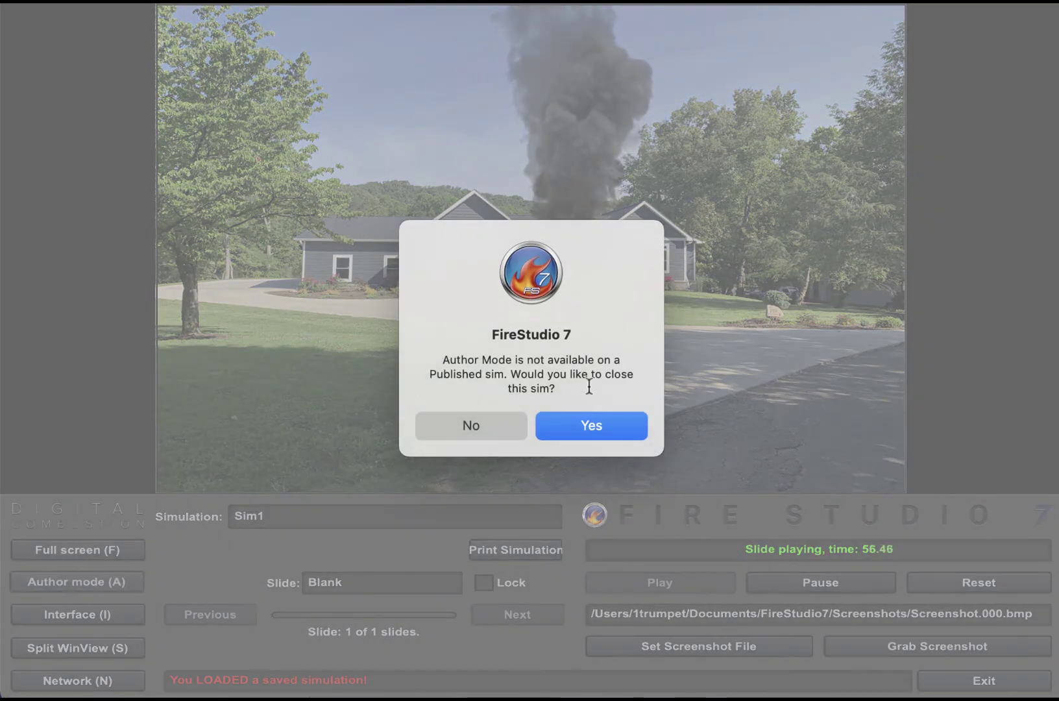
pyautogui.click(590, 426)
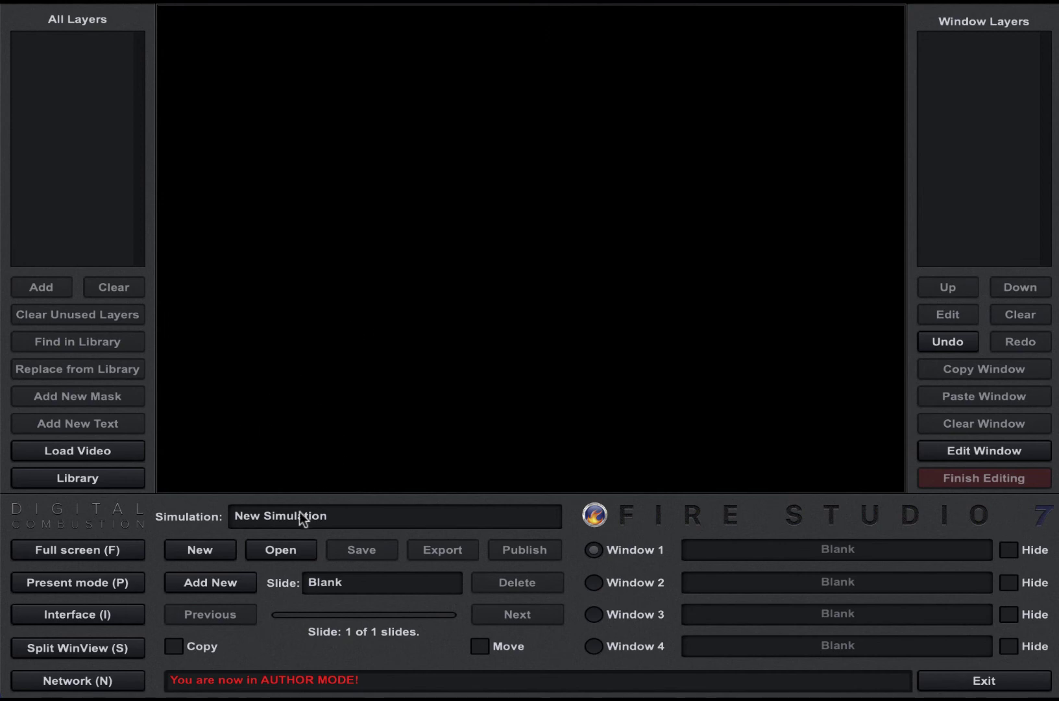
# Load Sim1.dcs from V7 Saved Sims back into authoring
pyautogui.click(289, 547)
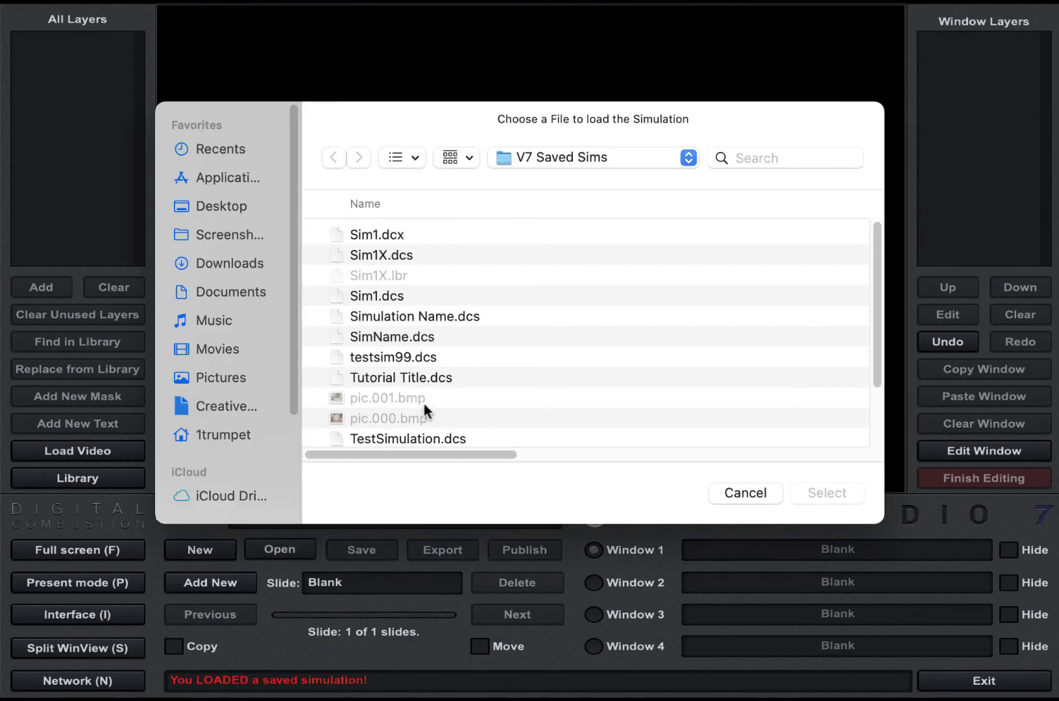
pyautogui.click(388, 295)
pyautogui.click(850, 490)
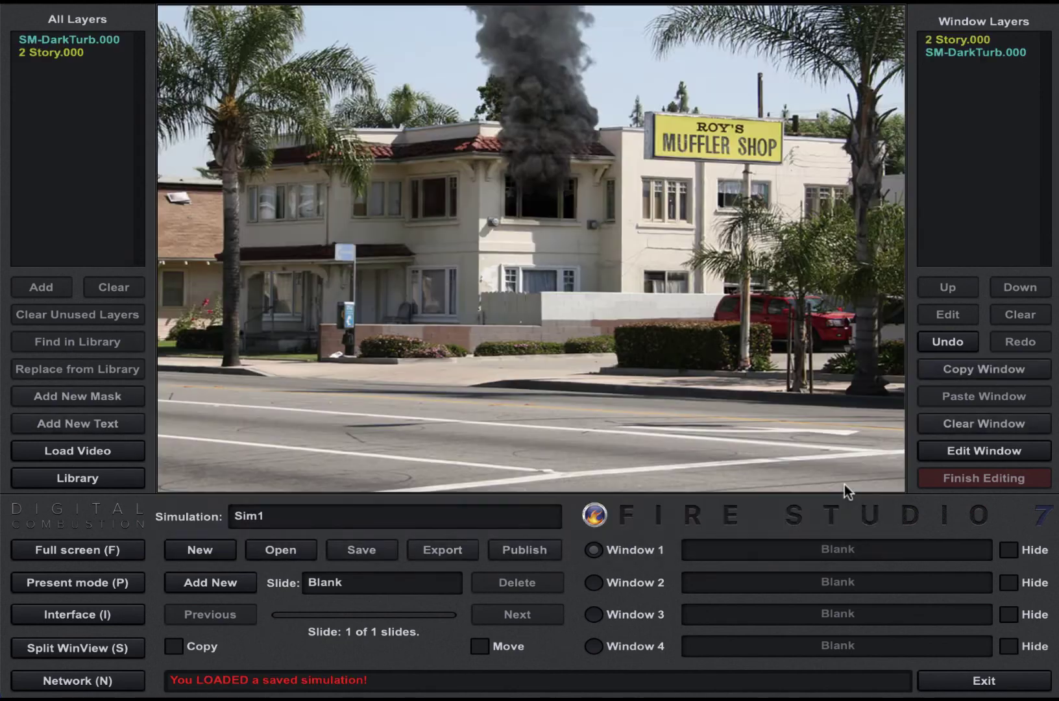